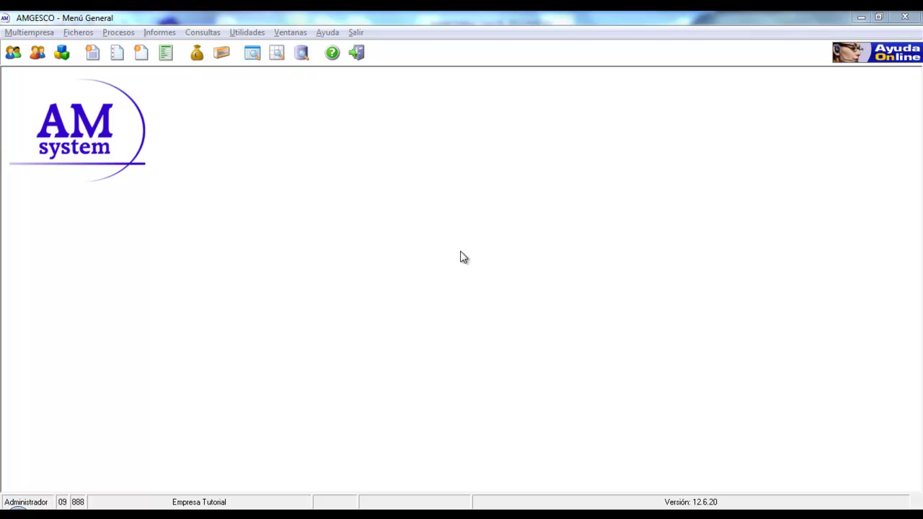
Open the I.V.A. maintenance from the Económicos group of auxiliary files
{"action": "left_click", "coordinate": [78, 34]}
{"action": "left_click", "coordinate": [101, 107]}
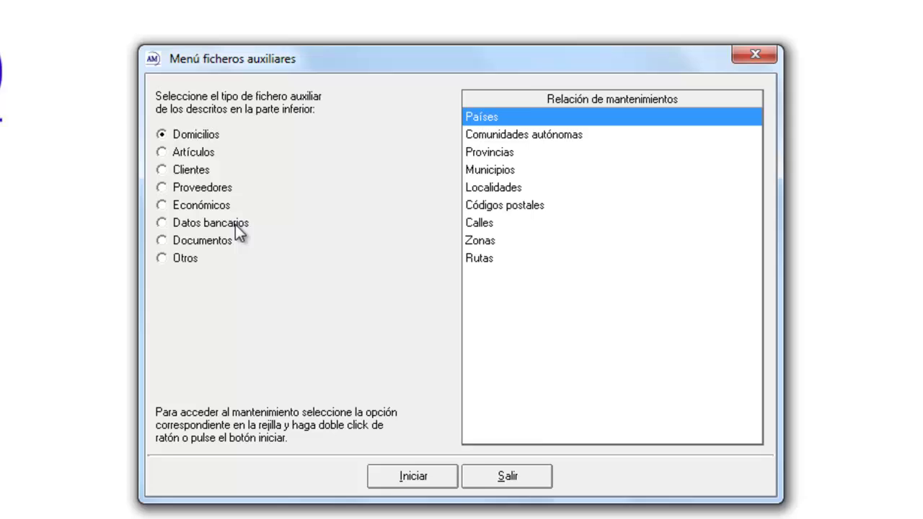
{"action": "left_click", "coordinate": [179, 205]}
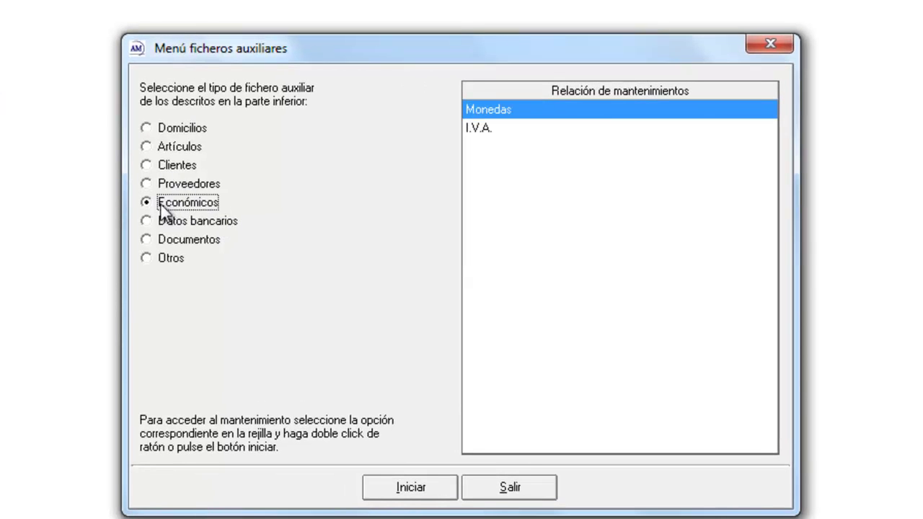
{"action": "left_click", "coordinate": [506, 132]}
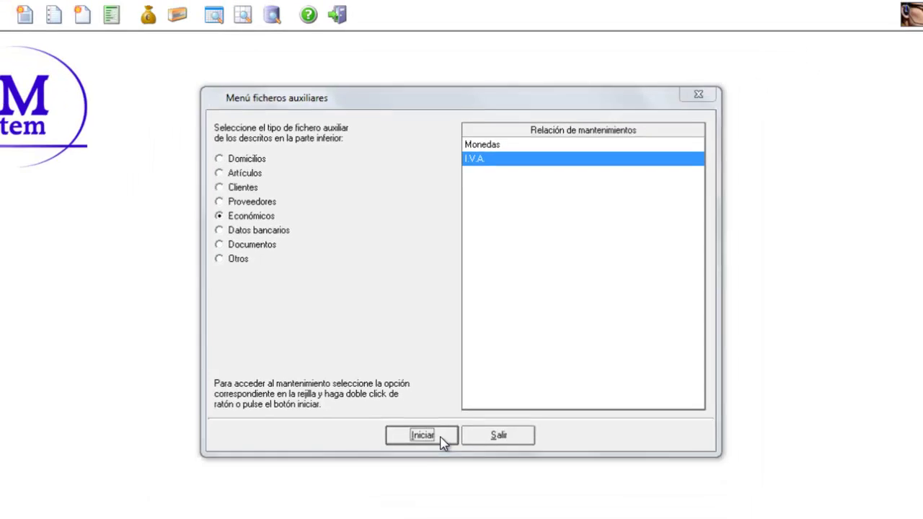
{"action": "left_click", "coordinate": [438, 485]}
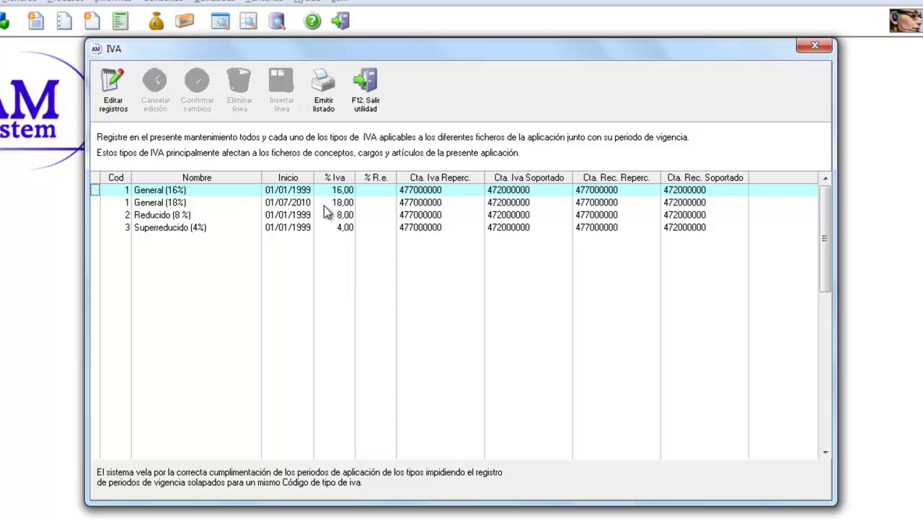
Put the VAT records into edit mode and add a line with code 1 named "General (21 %)"
{"action": "left_click", "coordinate": [114, 90]}
{"action": "left_click", "coordinate": [128, 243]}
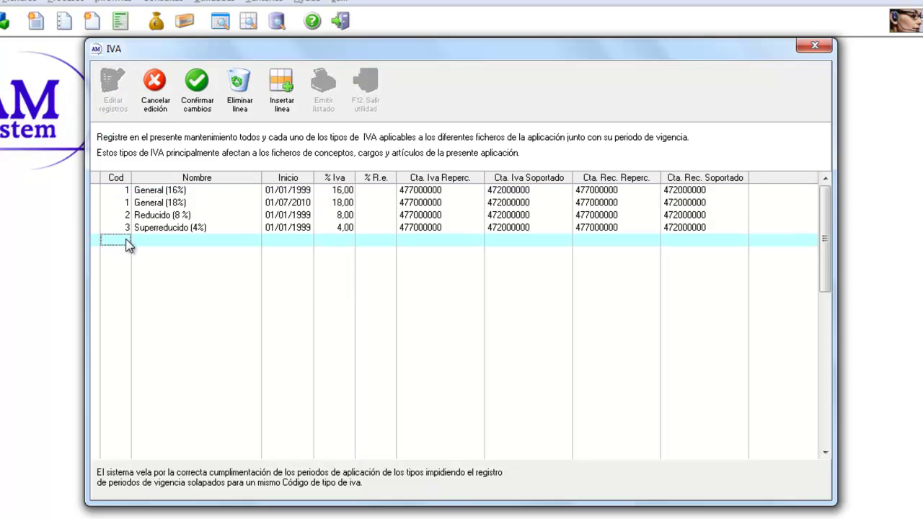
{"action": "type", "text": "1"}
{"action": "left_click", "coordinate": [156, 242]}
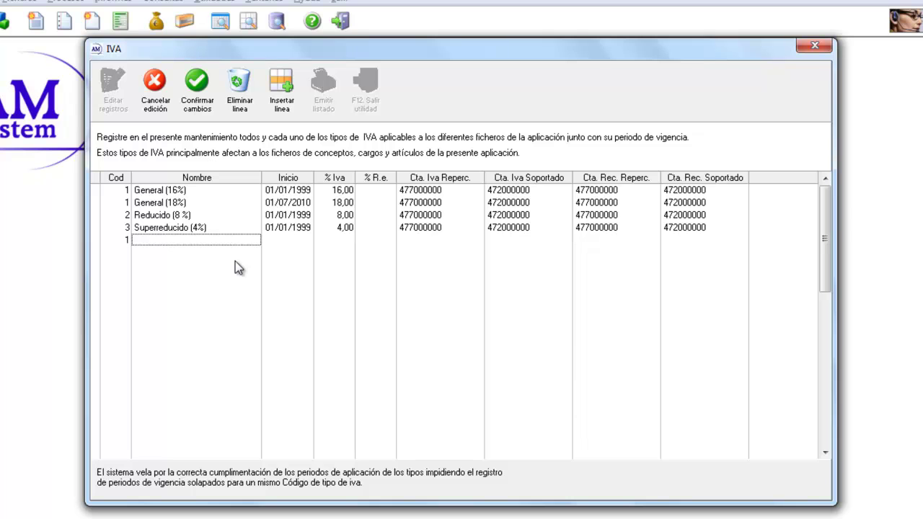
{"action": "type", "text": "gENER"}
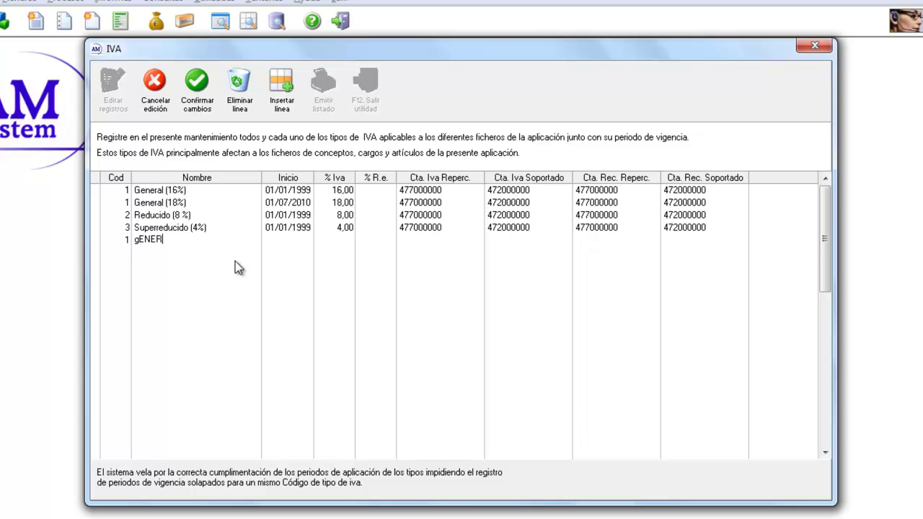
{"action": "key", "text": "BackSpace"}
{"action": "key", "text": "BackSpace"}
{"action": "key", "text": "BackSpace"}
{"action": "key", "text": "BackSpace"}
{"action": "key", "text": "BackSpace"}
{"action": "type", "text": "General (21 %)"}
Give the General (21 %) line the start date 01/09/2012 and a 21 % VAT rate, accepting the default accounts
{"action": "key", "text": "Tab"}
{"action": "type", "text": "01/09/2012"}
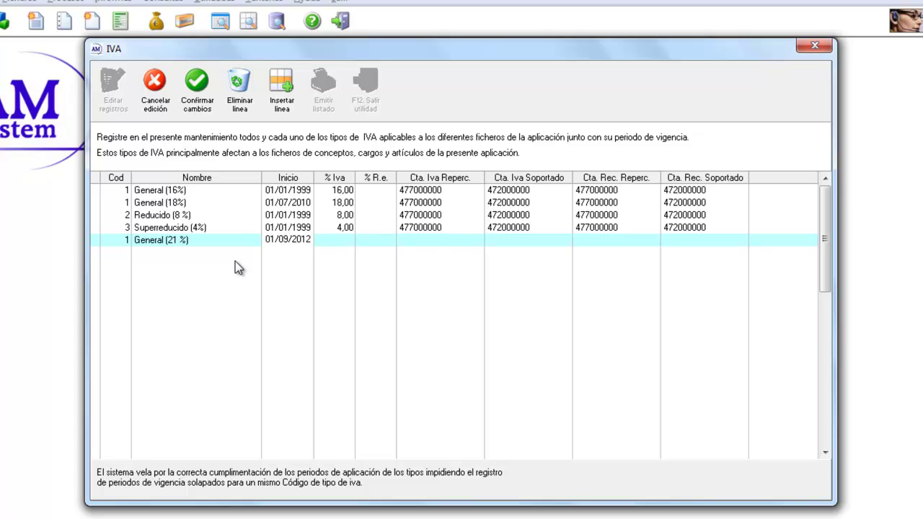
{"action": "key", "text": "Tab"}
{"action": "type", "text": "21"}
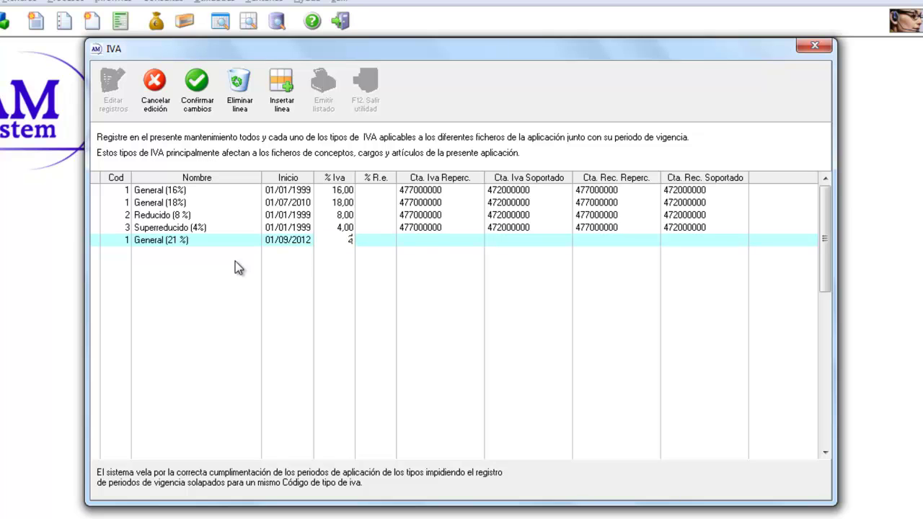
{"action": "key", "text": "Tab"}
{"action": "key", "text": "Tab"}
{"action": "key", "text": "Tab"}
{"action": "key", "text": "Tab"}
{"action": "key", "text": "Tab"}
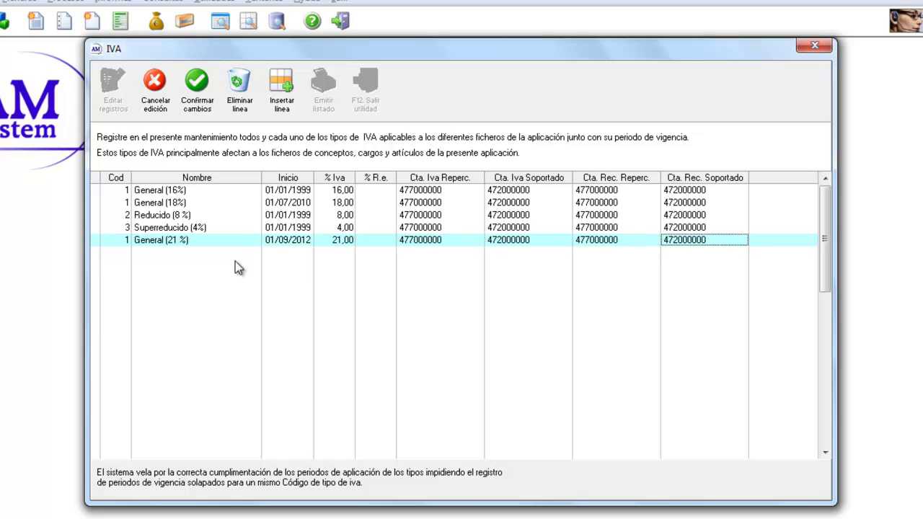
{"action": "key", "text": "Tab"}
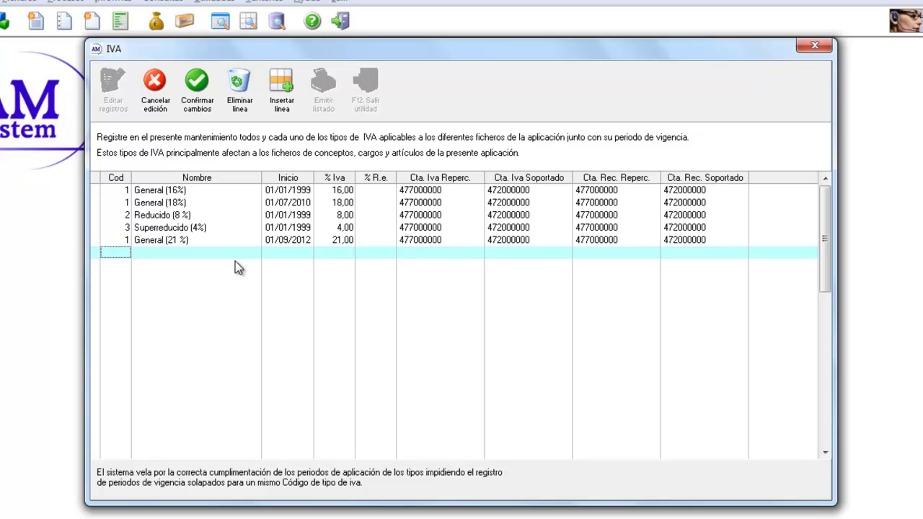
Add another VAT line with code 2 named "Reducido (10%)"
{"action": "type", "text": "2"}
{"action": "key", "text": "Tab"}
{"action": "type", "text": "Re"}
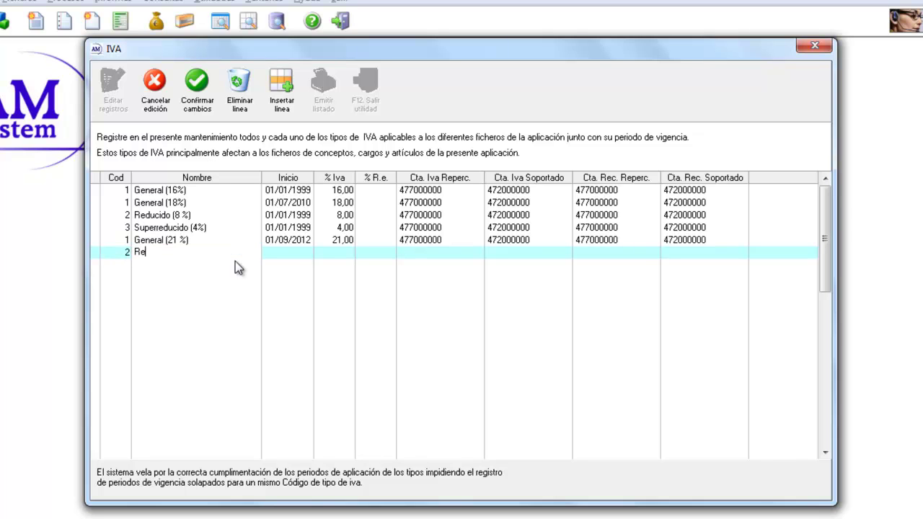
{"action": "type", "text": "ducido (10%)"}
{"action": "key", "text": "Tab"}
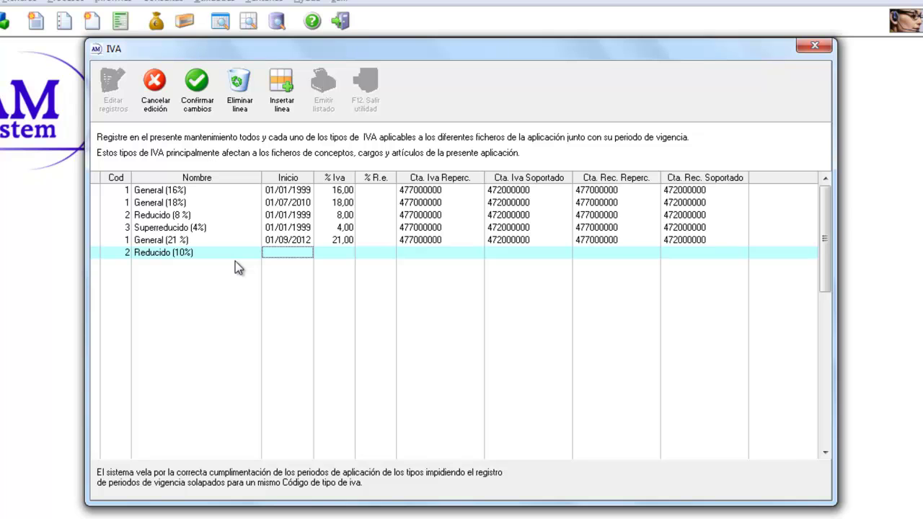
Set the Reducido (10%) line to start on 01/09/2012 at 10 % with the default accounts, and confirm the VAT changes
{"action": "type", "text": "01/0"}
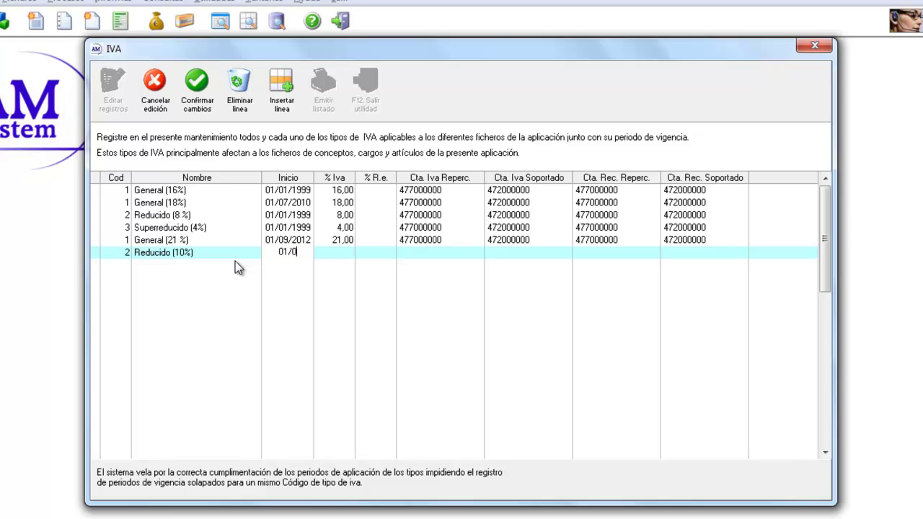
{"action": "type", "text": "9/2012"}
{"action": "key", "text": "Tab"}
{"action": "type", "text": "10"}
{"action": "key", "text": "Tab"}
{"action": "key", "text": "Tab"}
{"action": "key", "text": "Tab"}
{"action": "key", "text": "Tab"}
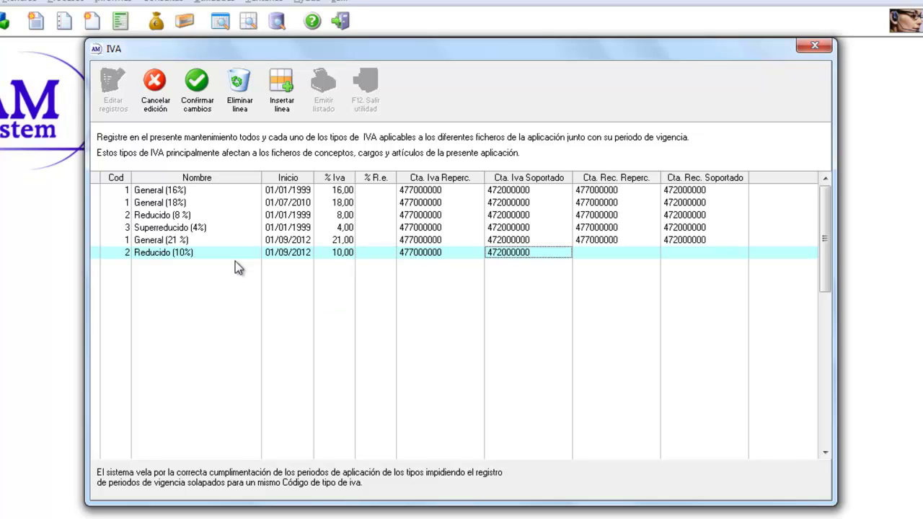
{"action": "key", "text": "Tab"}
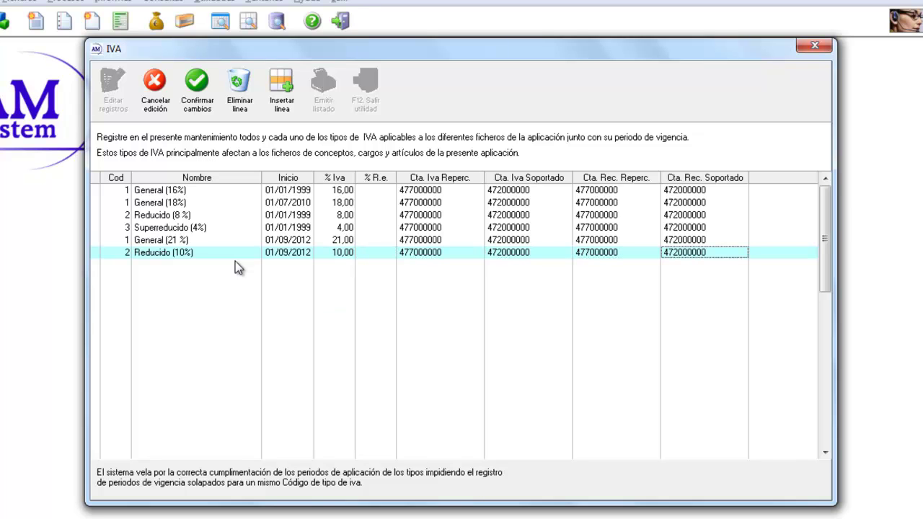
{"action": "left_click", "coordinate": [198, 92]}
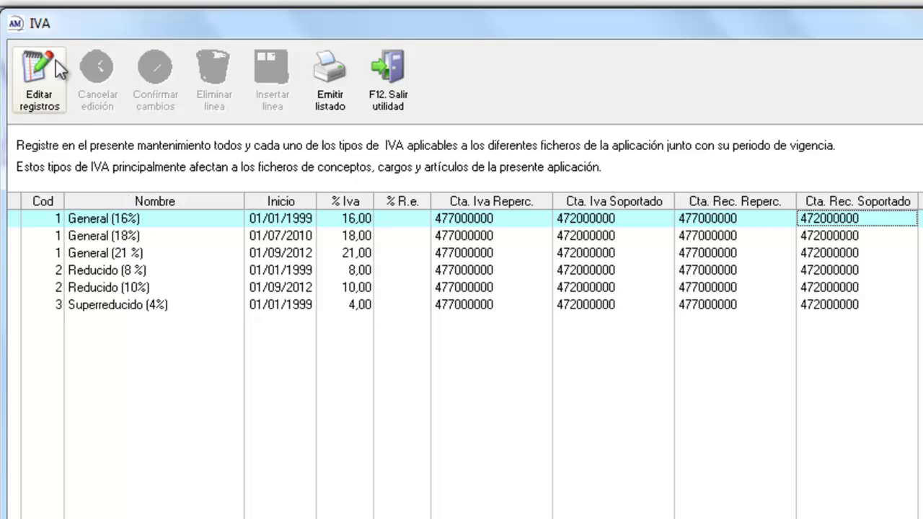
Leave the VAT table, open the article maintenance and display the last article record to examine its VAT type
{"action": "left_click", "coordinate": [404, 103]}
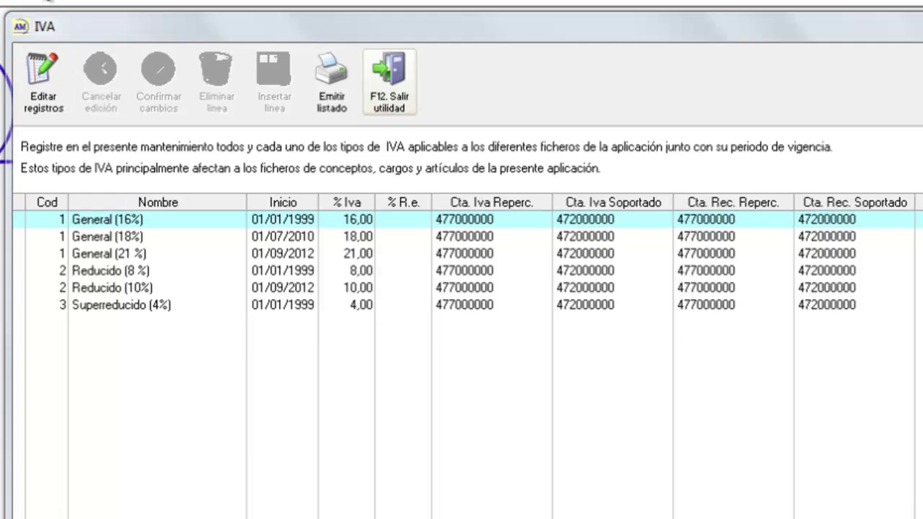
{"action": "left_click", "coordinate": [148, 49]}
{"action": "mouse_move", "coordinate": [103, 78]}
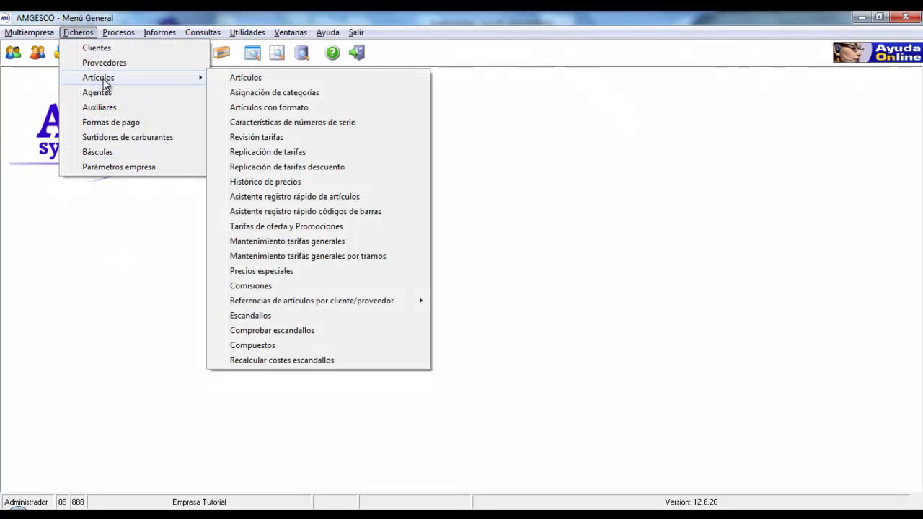
{"action": "left_click", "coordinate": [271, 80]}
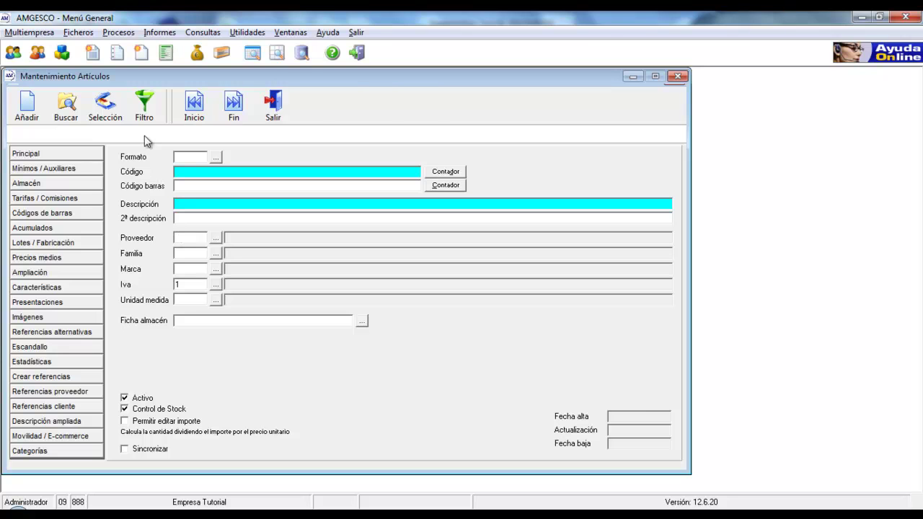
{"action": "left_click", "coordinate": [233, 105]}
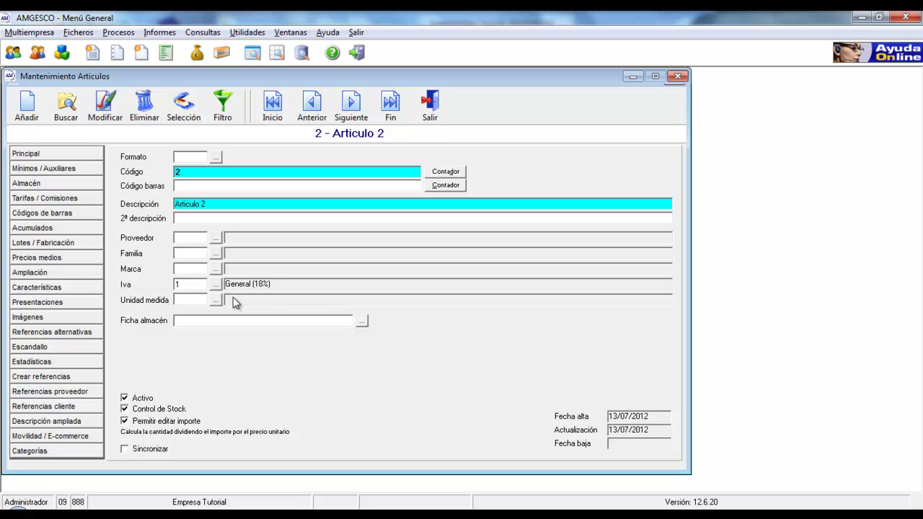
{"action": "left_click", "coordinate": [586, 513]}
Open the Tarifas maintenance from the Artículos group of auxiliary files
{"action": "left_click", "coordinate": [78, 32]}
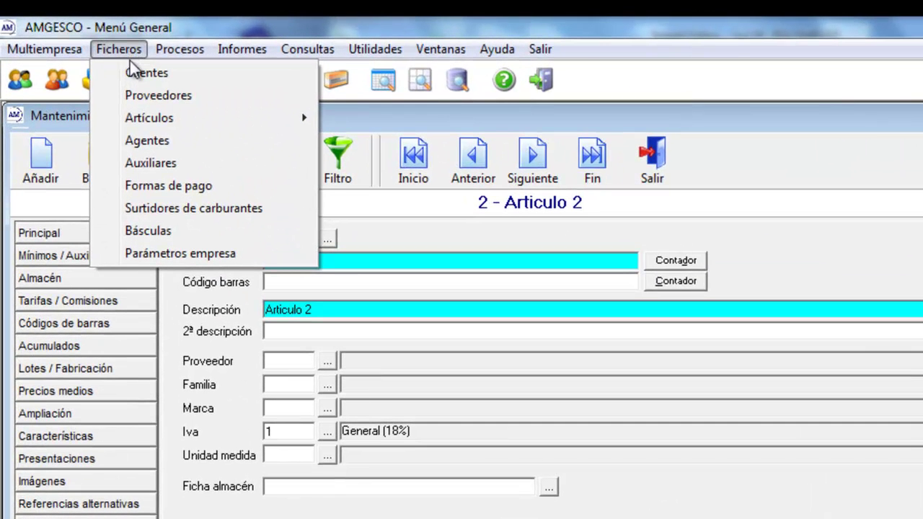
{"action": "left_click", "coordinate": [169, 164]}
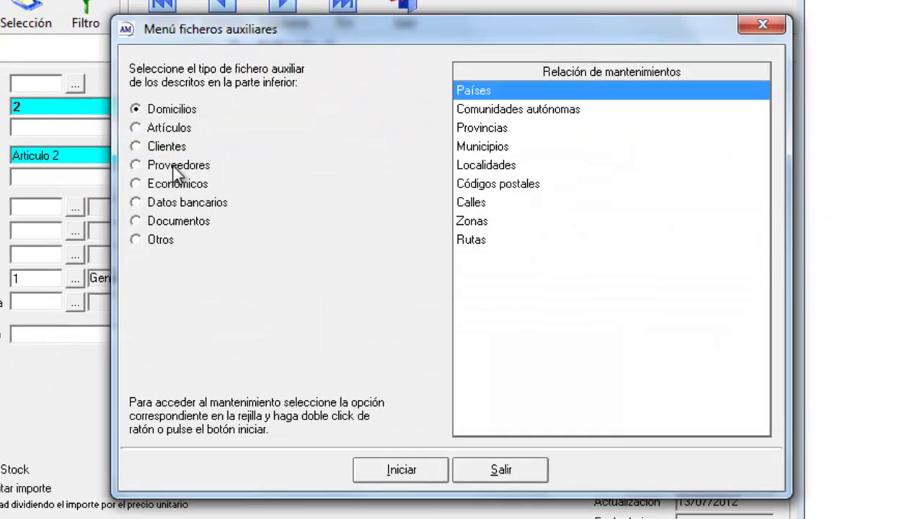
{"action": "left_click", "coordinate": [170, 128]}
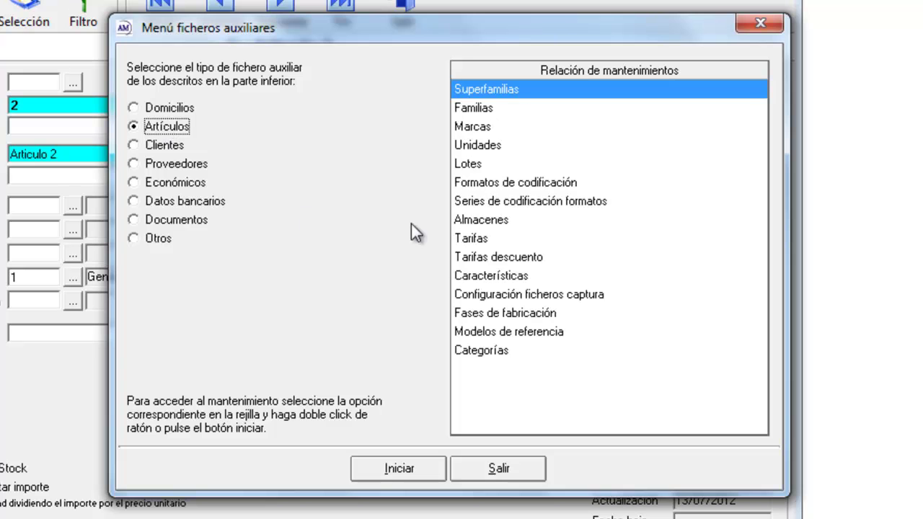
{"action": "left_click", "coordinate": [482, 242]}
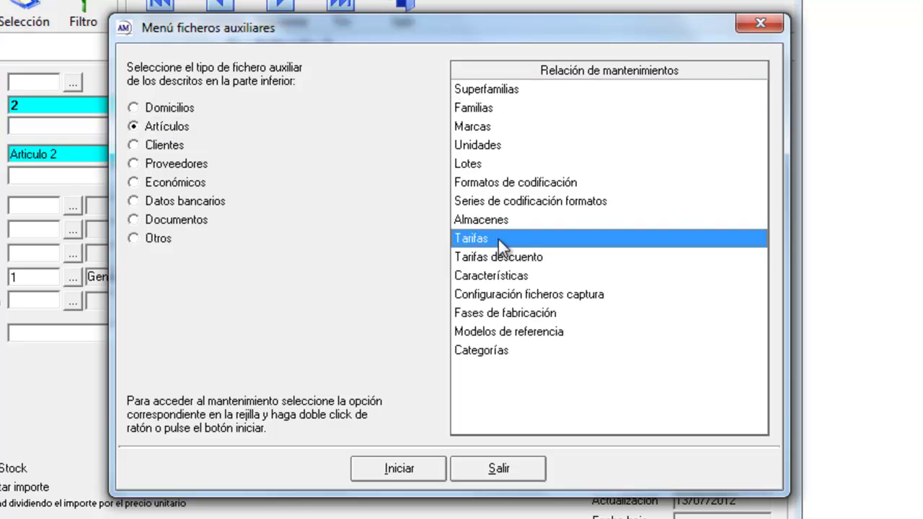
{"action": "left_click", "coordinate": [423, 468]}
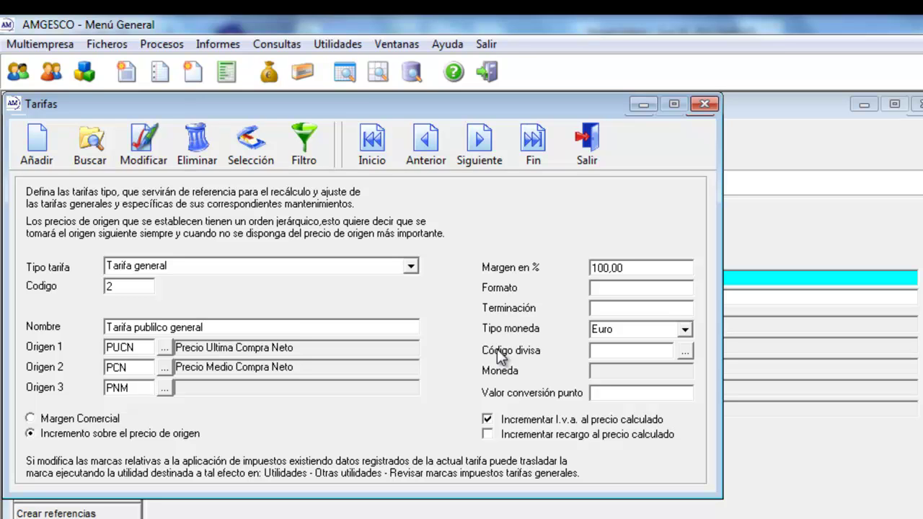
Close the VAT table and open the sales orders (Pedidos de venta)
{"action": "key", "text": "Insert"}
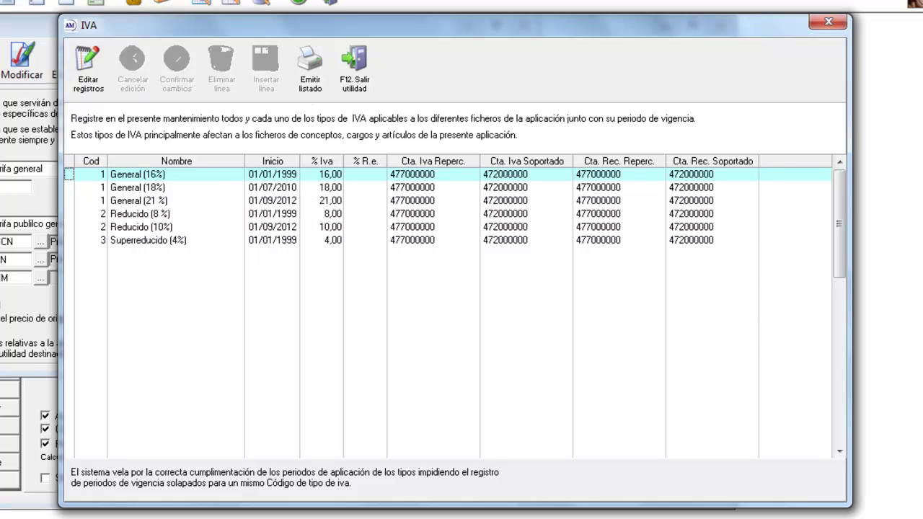
{"action": "left_click", "coordinate": [359, 84]}
{"action": "left_click", "coordinate": [134, 21]}
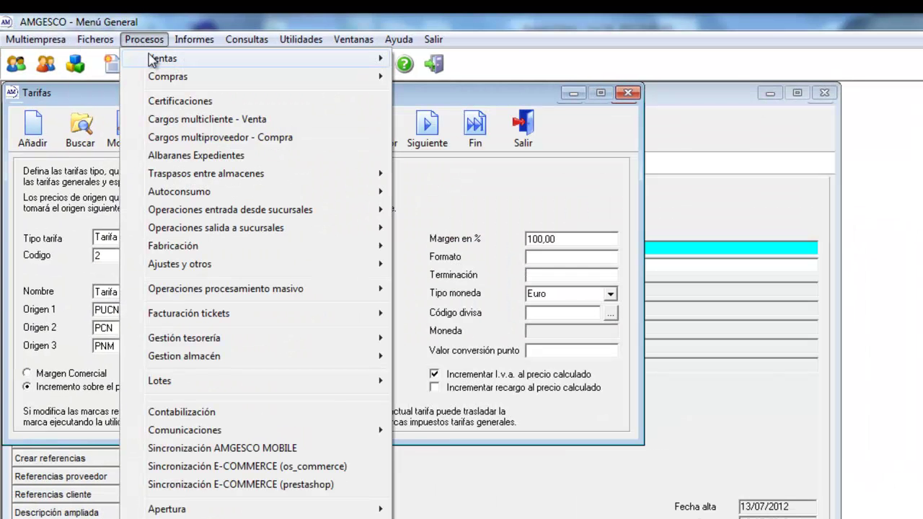
{"action": "mouse_move", "coordinate": [154, 62]}
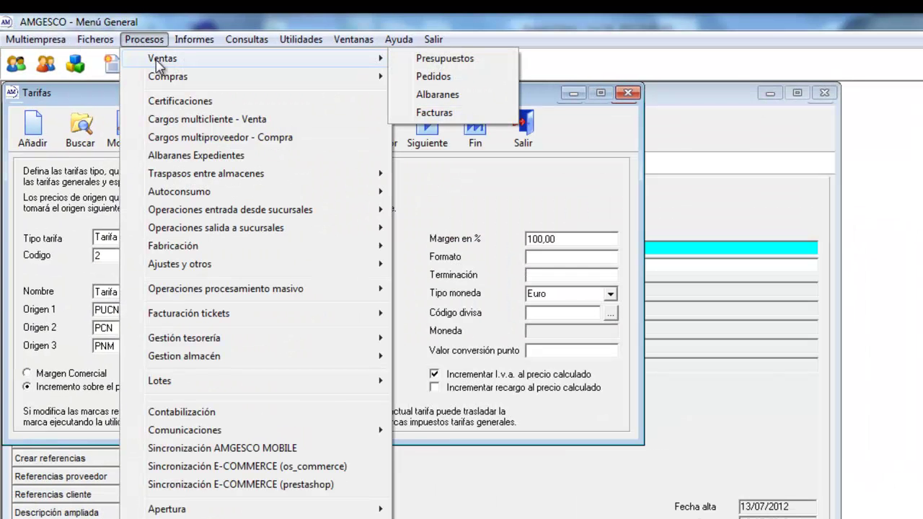
{"action": "left_click", "coordinate": [447, 77]}
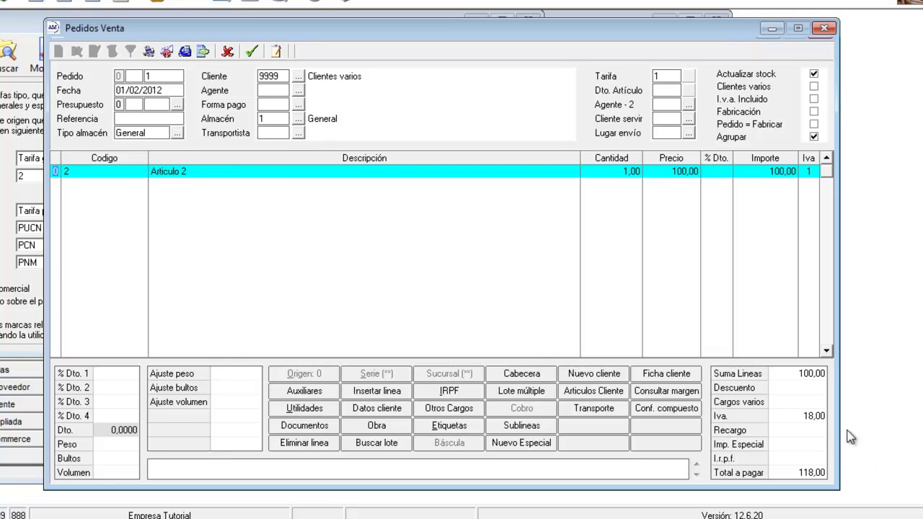
Set the date of sales order 1 to 01/09/2012 so its VAT is recalculated
{"action": "double_click", "coordinate": [171, 91]}
{"action": "type", "text": "01/09/2012"}
{"action": "key", "text": "Return"}
Change the date of sales order 1 to 1 January
{"action": "left_click", "coordinate": [169, 90]}
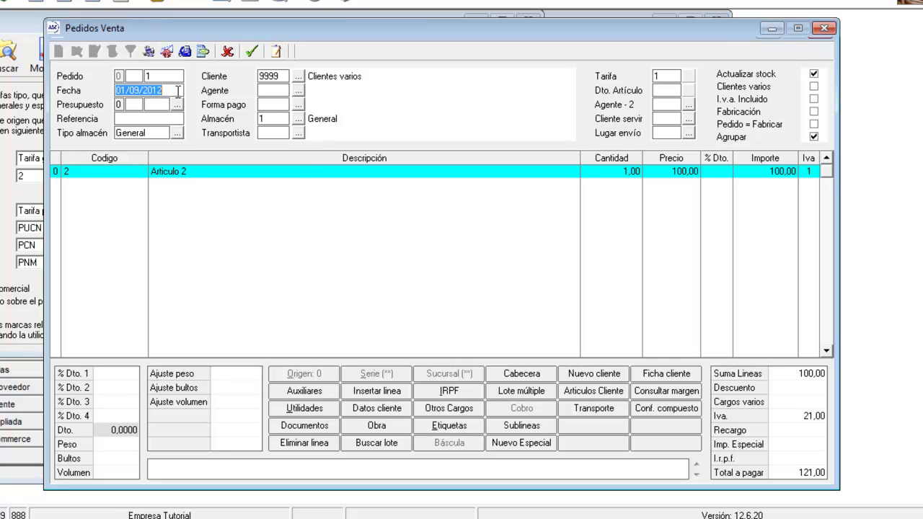
{"action": "type", "text": "0101"}
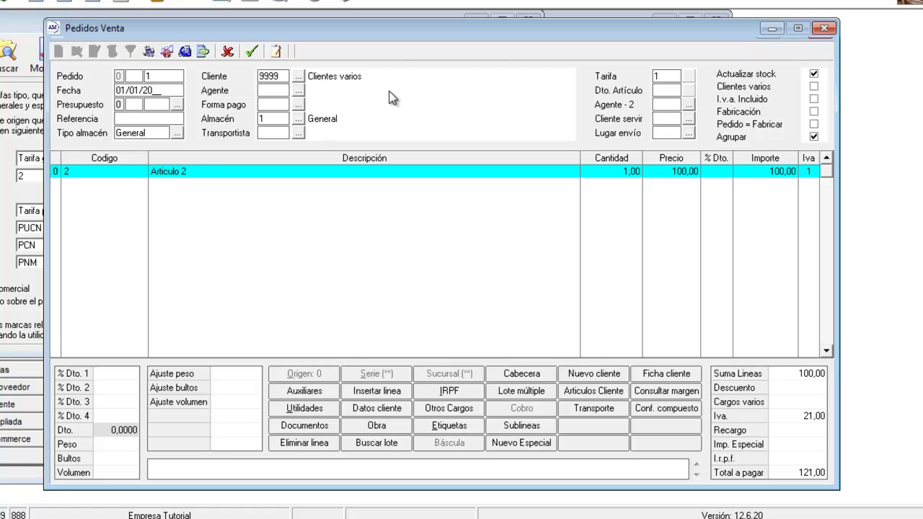
{"action": "type", "text": "01"}
{"action": "key", "text": "Return"}
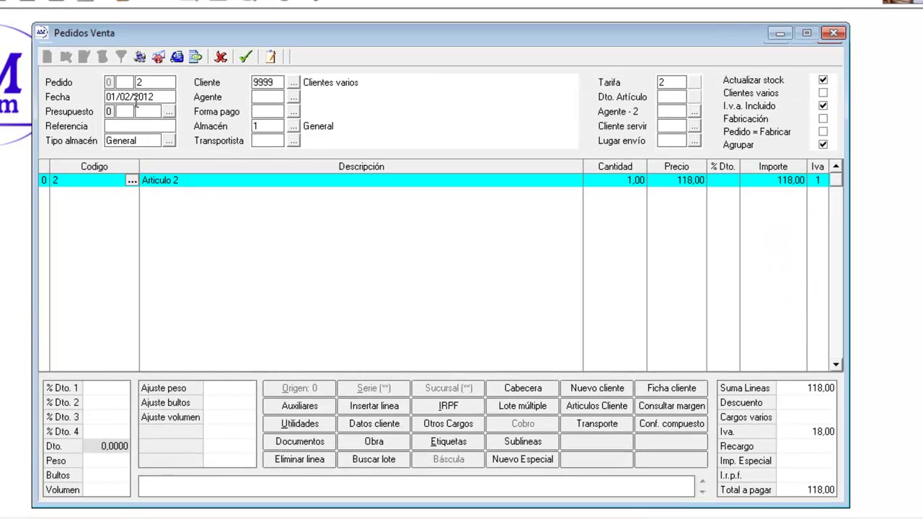
Set the date of sales order 2, which has VAT-inclusive prices, to 01/09/2012
{"action": "left_click", "coordinate": [130, 99]}
{"action": "left_click", "coordinate": [131, 101]}
{"action": "key", "text": "BackSpace"}
{"action": "type", "text": "9"}
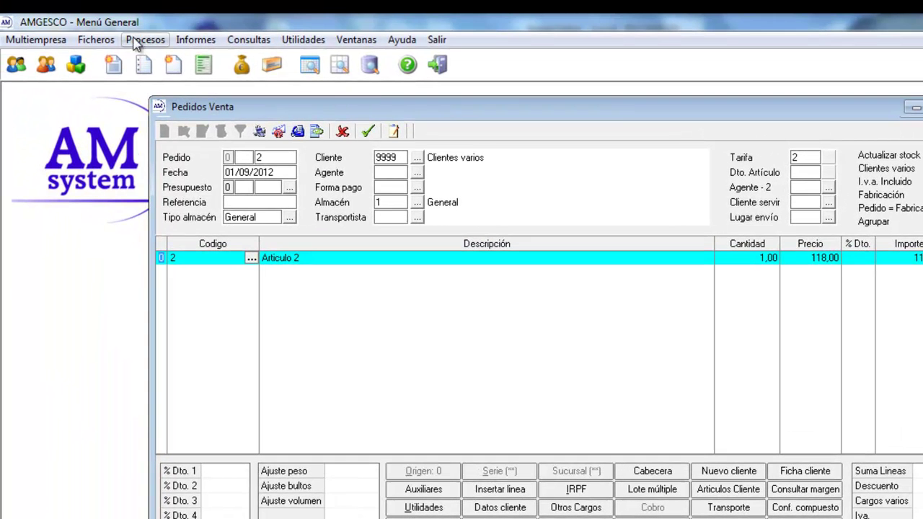
Open the tariff revision (Revisión tarifas) and set both its tax date and revision date to 01/09/2012
{"action": "left_click", "coordinate": [73, 22]}
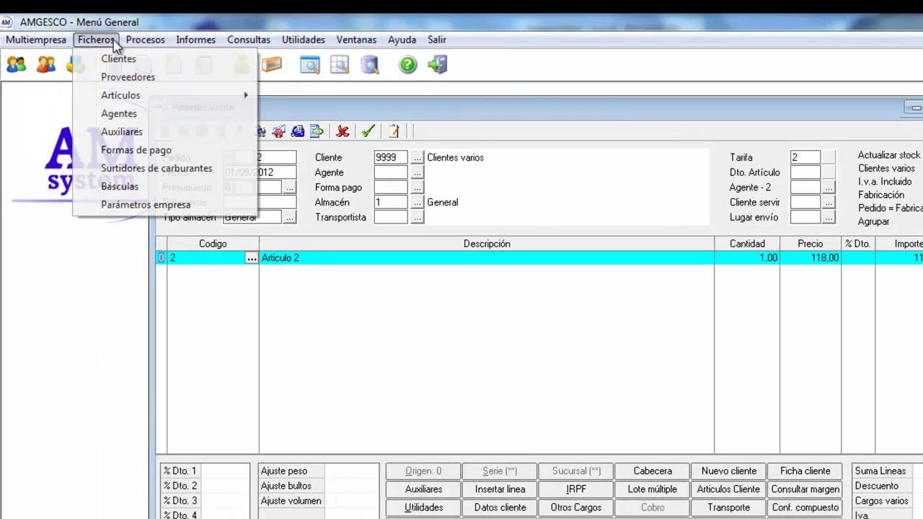
{"action": "mouse_move", "coordinate": [144, 96]}
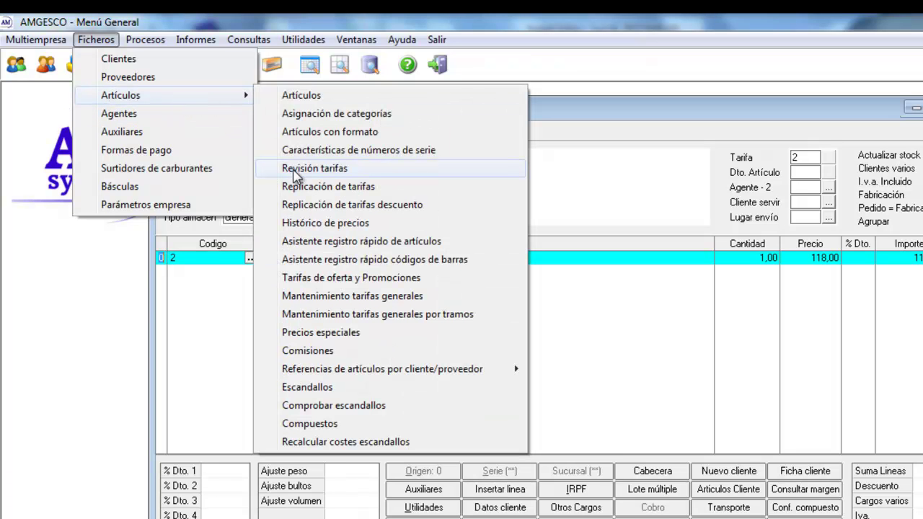
{"action": "left_click", "coordinate": [295, 173]}
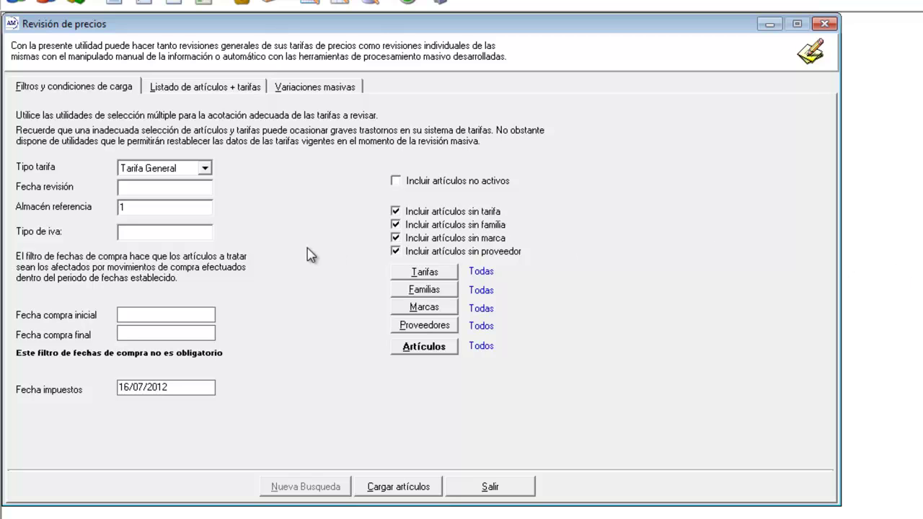
{"action": "left_click", "coordinate": [137, 387]}
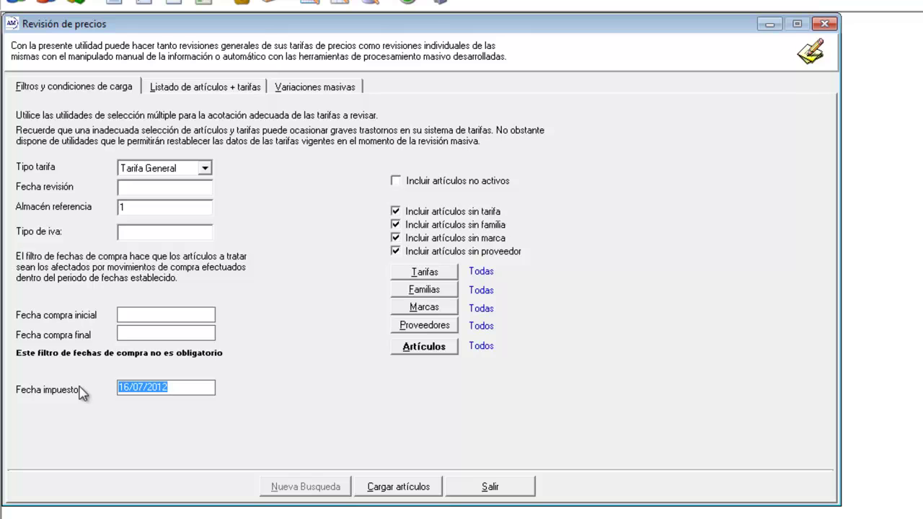
{"action": "type", "text": "01/09/2012"}
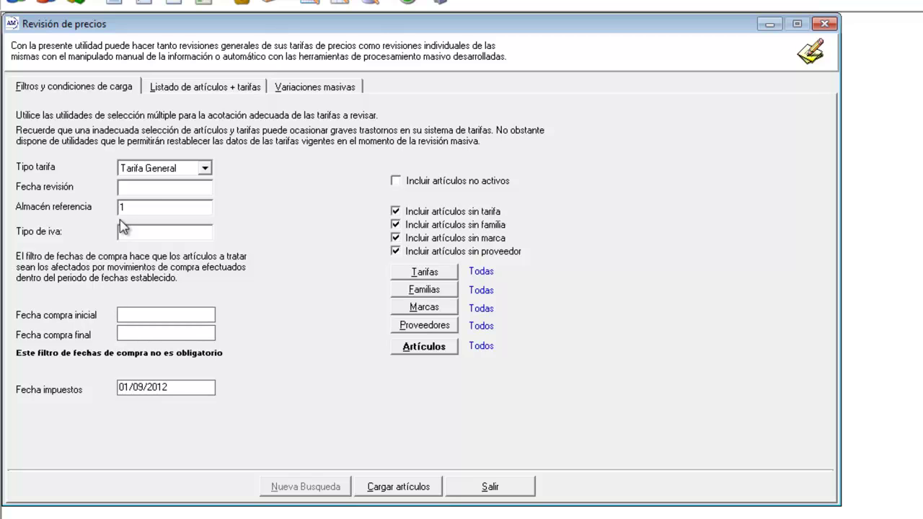
{"action": "left_click", "coordinate": [141, 188]}
{"action": "type", "text": "01/09/"}
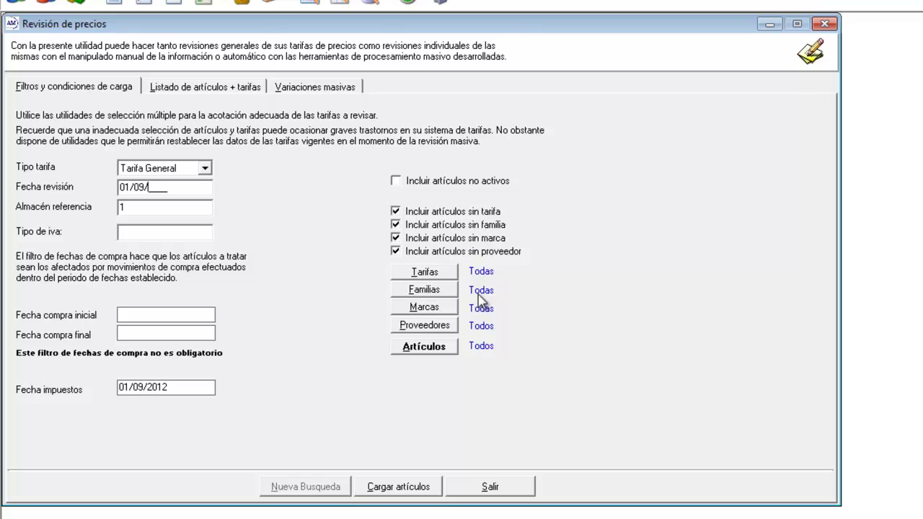
{"action": "type", "text": "2012"}
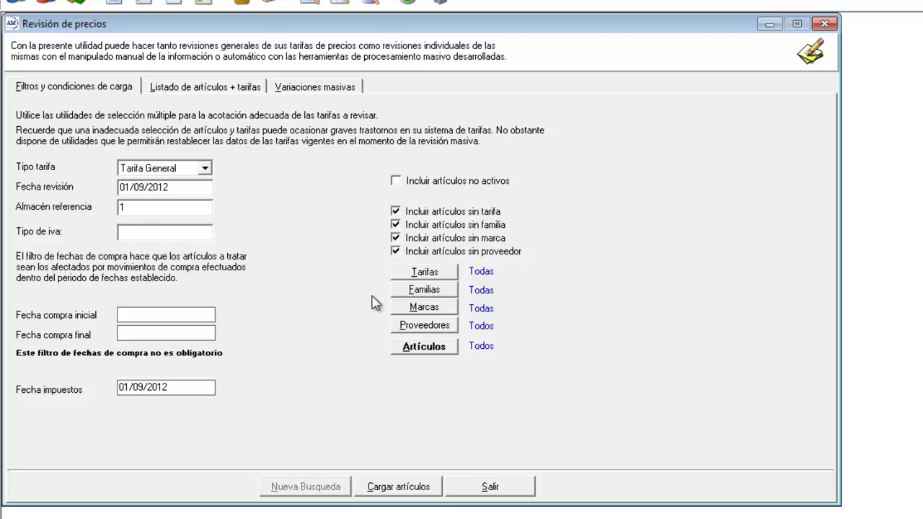
Filter the revision to VAT type 1, tariff 2 (Tarifa publilco general) and Articulo 2, and load the articles
{"action": "left_click", "coordinate": [136, 233]}
{"action": "left_click", "coordinate": [422, 273]}
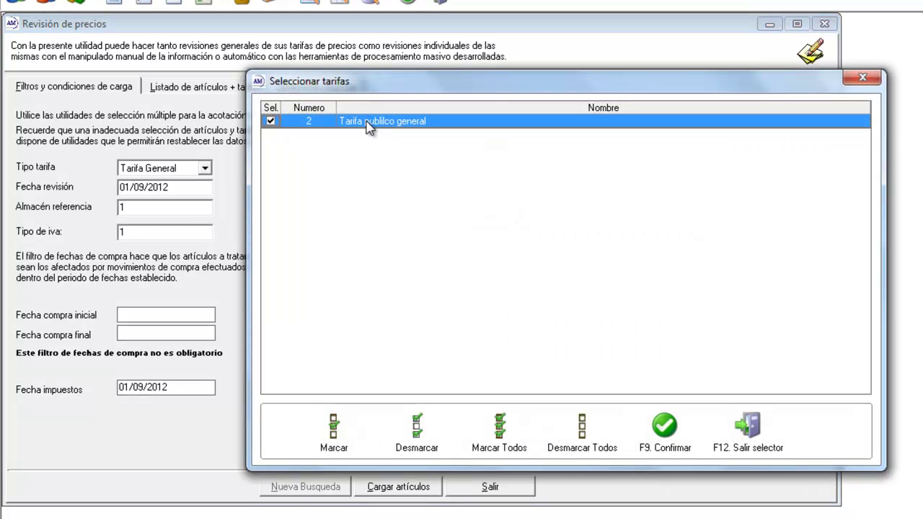
{"action": "left_click", "coordinate": [690, 444]}
{"action": "left_click", "coordinate": [452, 353]}
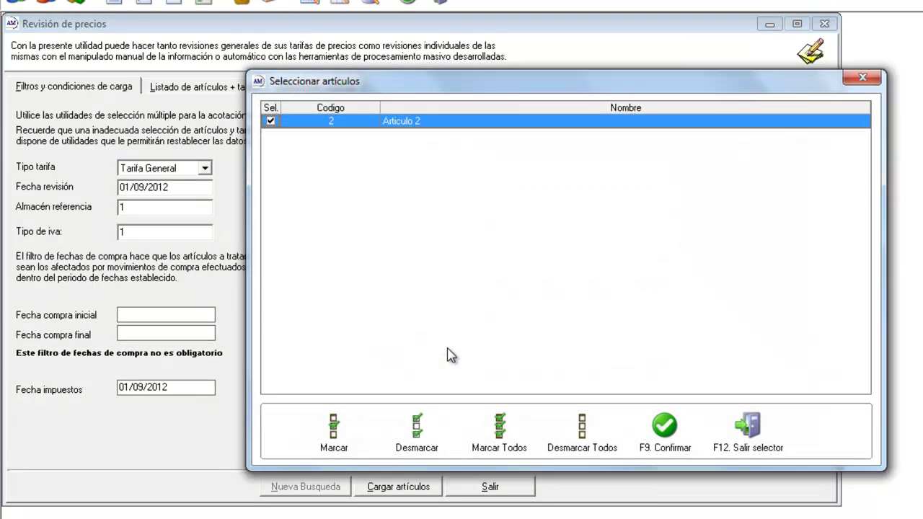
{"action": "left_click", "coordinate": [645, 441]}
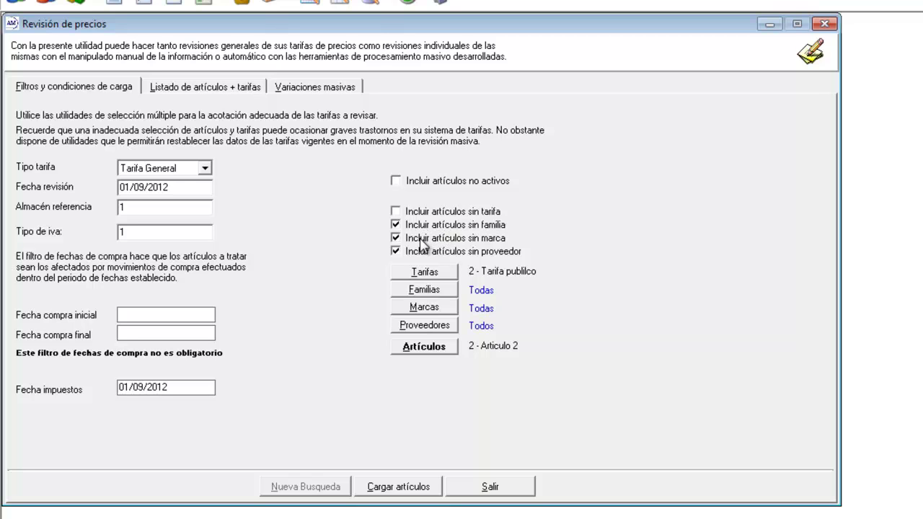
{"action": "left_click", "coordinate": [396, 490]}
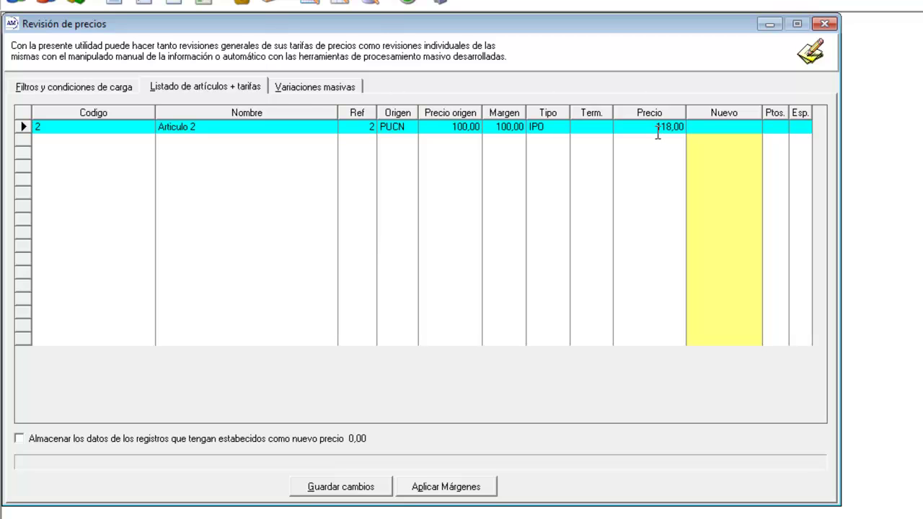
Define the mass variation with type % IPrecio and an amount of 2,542373
{"action": "left_click", "coordinate": [306, 88]}
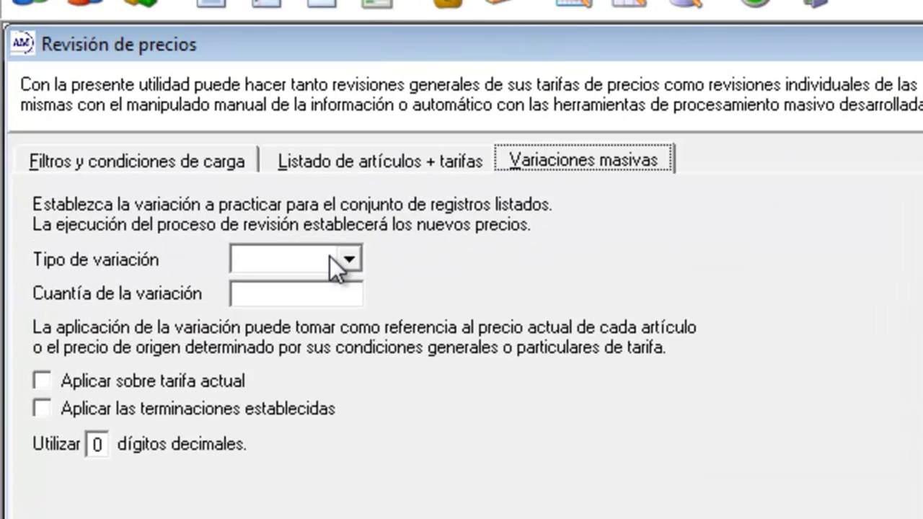
{"action": "left_click", "coordinate": [190, 141]}
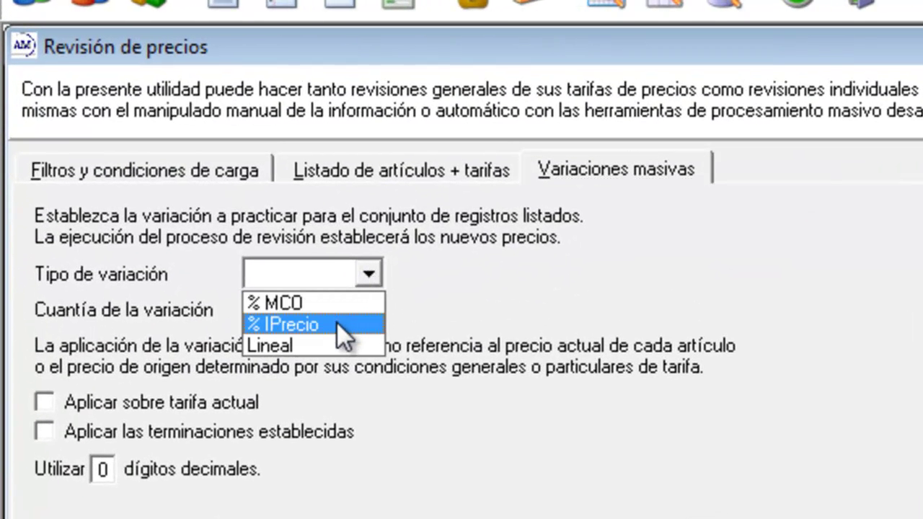
{"action": "left_click", "coordinate": [337, 322]}
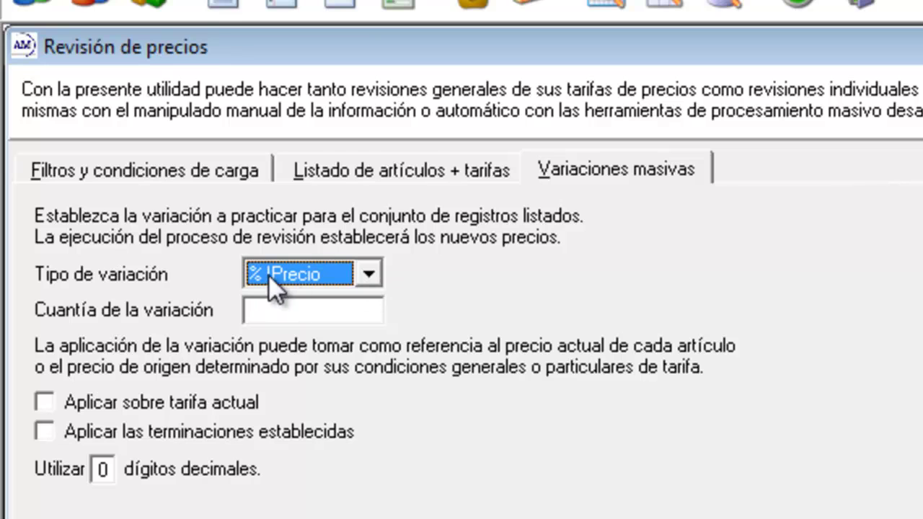
{"action": "left_click", "coordinate": [282, 309]}
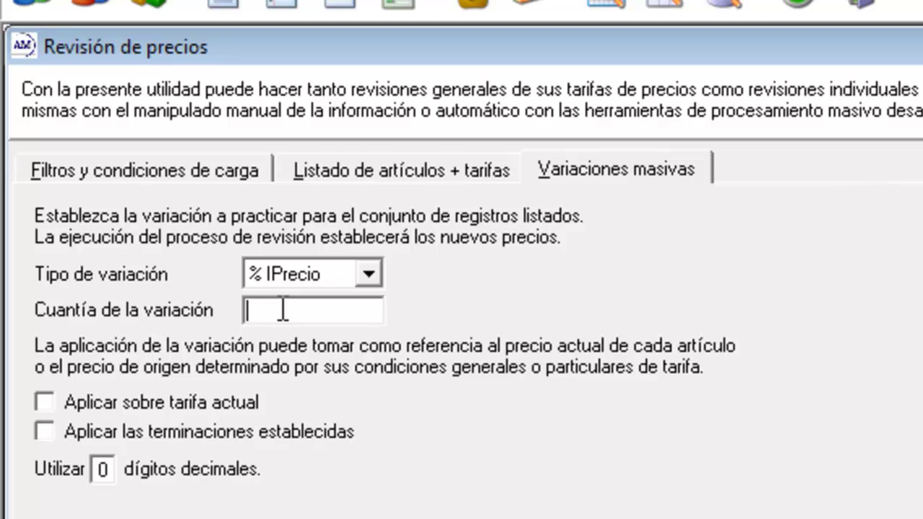
{"action": "type", "text": "2"}
{"action": "type", "text": ".54"}
{"action": "type", "text": "2373"}
{"action": "key", "text": "Left"}
{"action": "key", "text": "Left"}
{"action": "key", "text": "Left"}
{"action": "key", "text": "Left"}
{"action": "key", "text": "Left"}
{"action": "key", "text": "Left"}
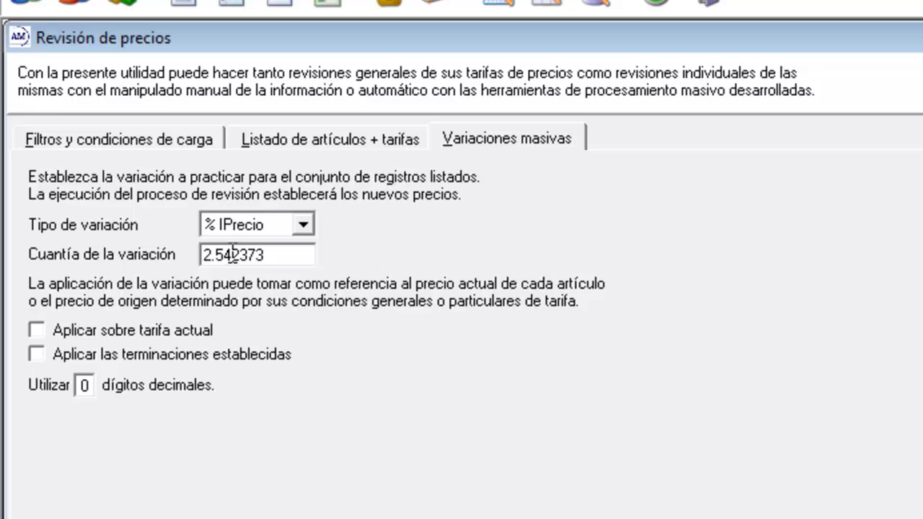
{"action": "key", "text": "BackSpace"}
{"action": "type", "text": ","}
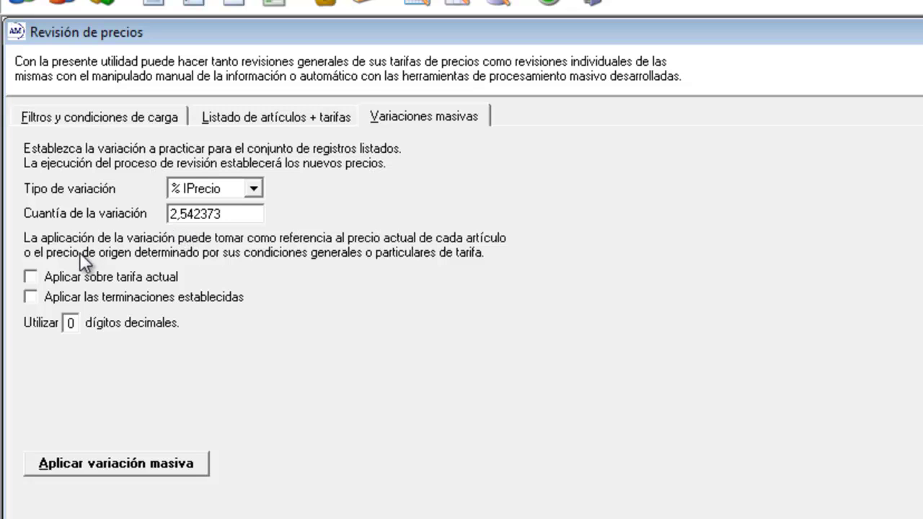
Apply the mass variation over the current tariff, save the new prices and minimize the price revision window
{"action": "left_click", "coordinate": [56, 282]}
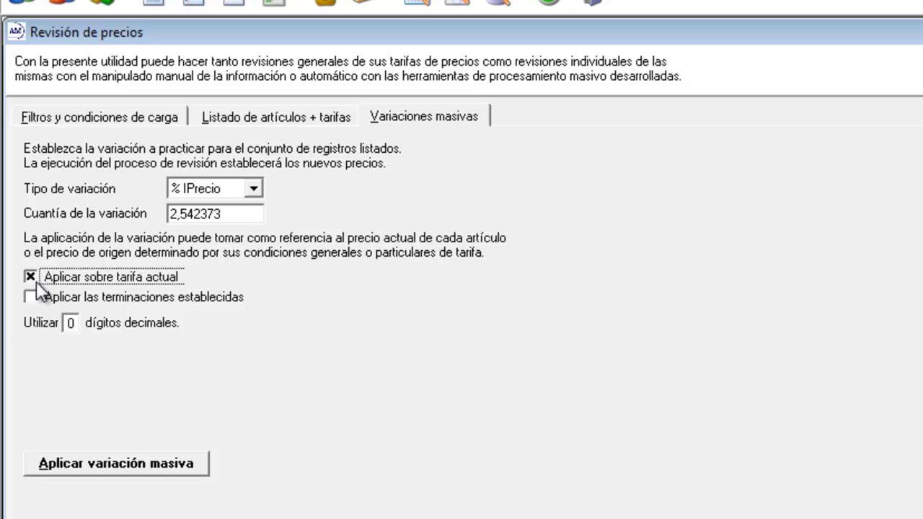
{"action": "left_click", "coordinate": [136, 465]}
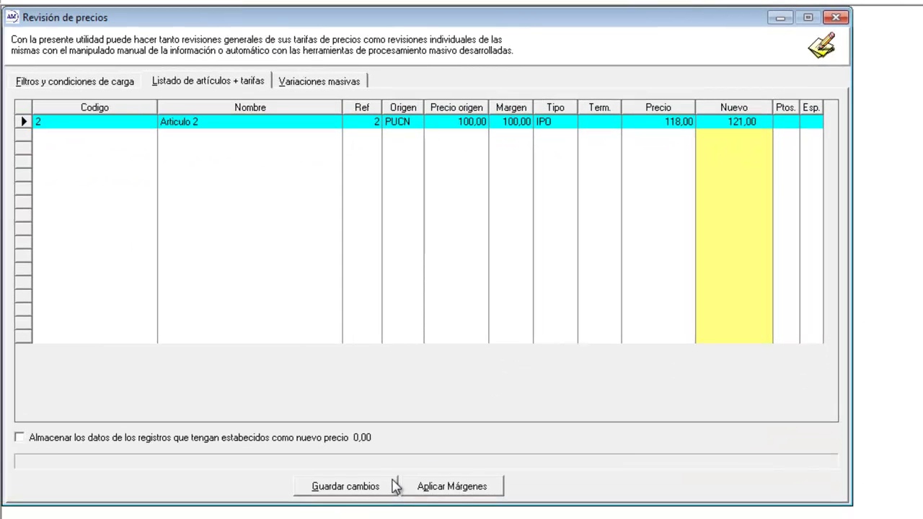
{"action": "left_click", "coordinate": [390, 486]}
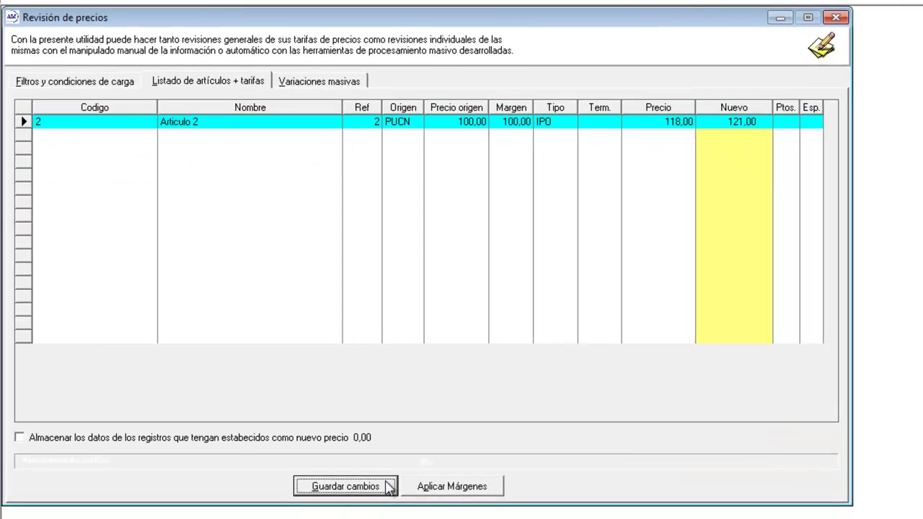
{"action": "left_click", "coordinate": [779, 19]}
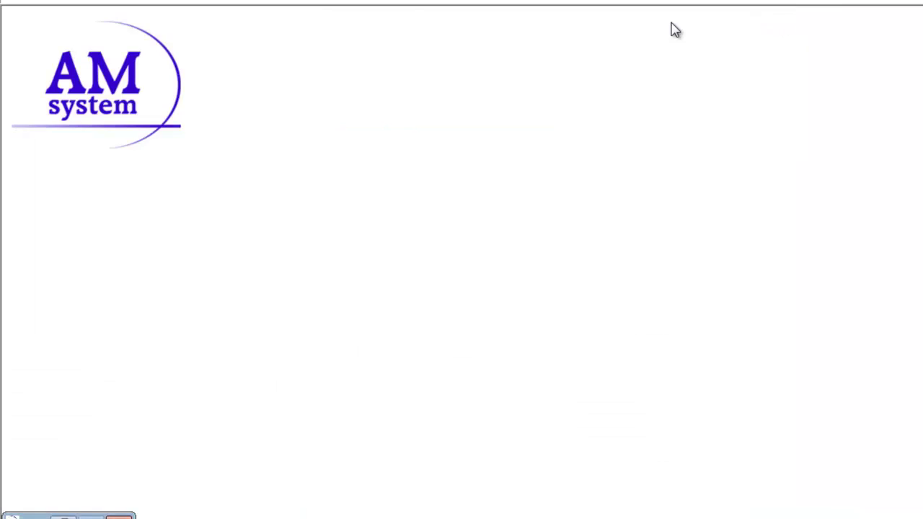
Open the sales orders (Pedidos) and enter article 2 in order 2, dated 01/09/2012 with tariff 2 for Clientes varios
{"action": "left_click", "coordinate": [97, 40]}
{"action": "left_click", "coordinate": [147, 40]}
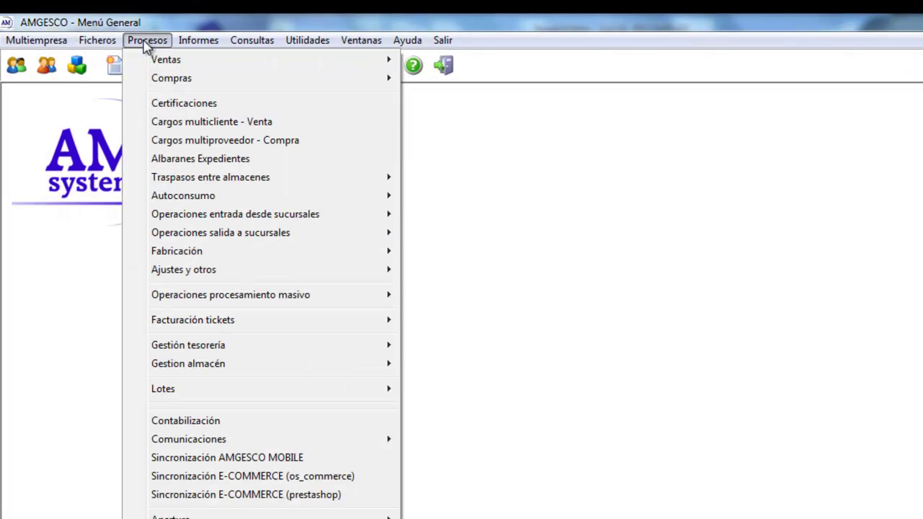
{"action": "mouse_move", "coordinate": [170, 62]}
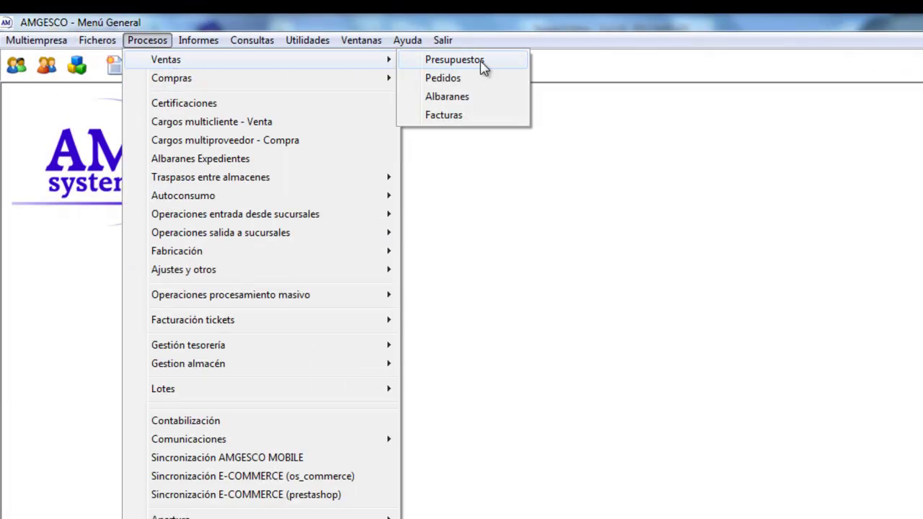
{"action": "left_click", "coordinate": [470, 82]}
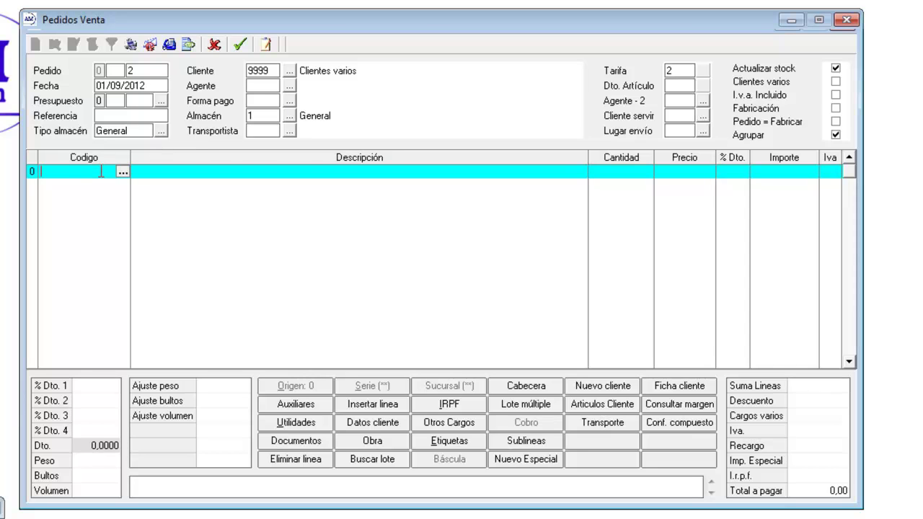
{"action": "key", "text": "Return"}
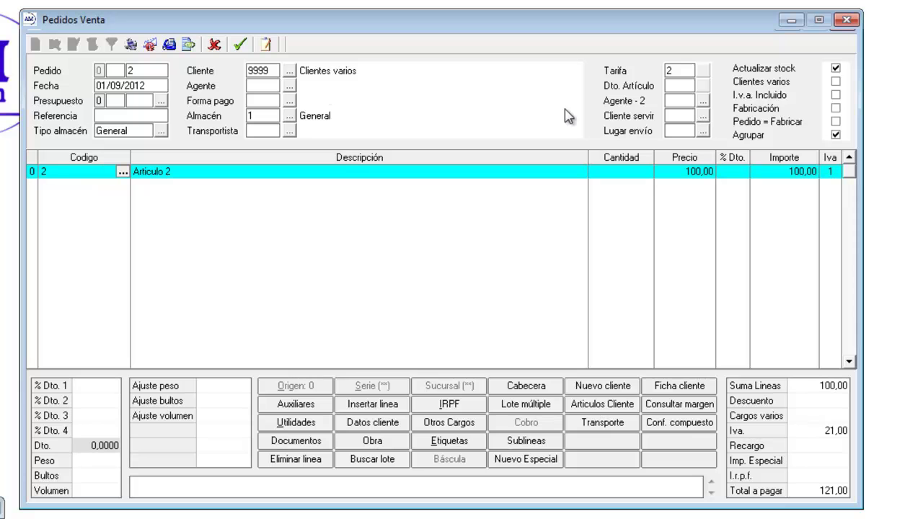